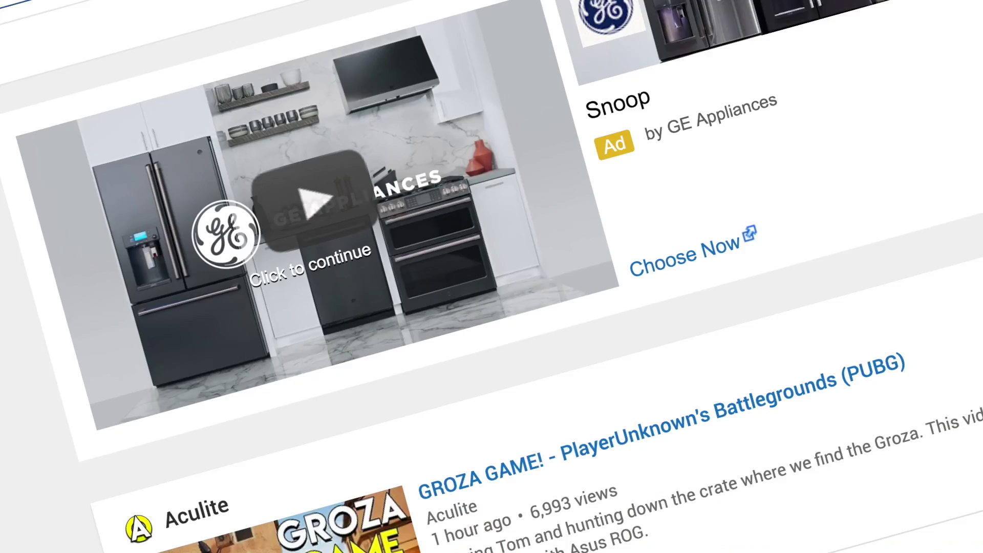
Enter 'gardening' and step through suggestions: for beginners, ideas, tips, tips for vegetables
type("gardening")
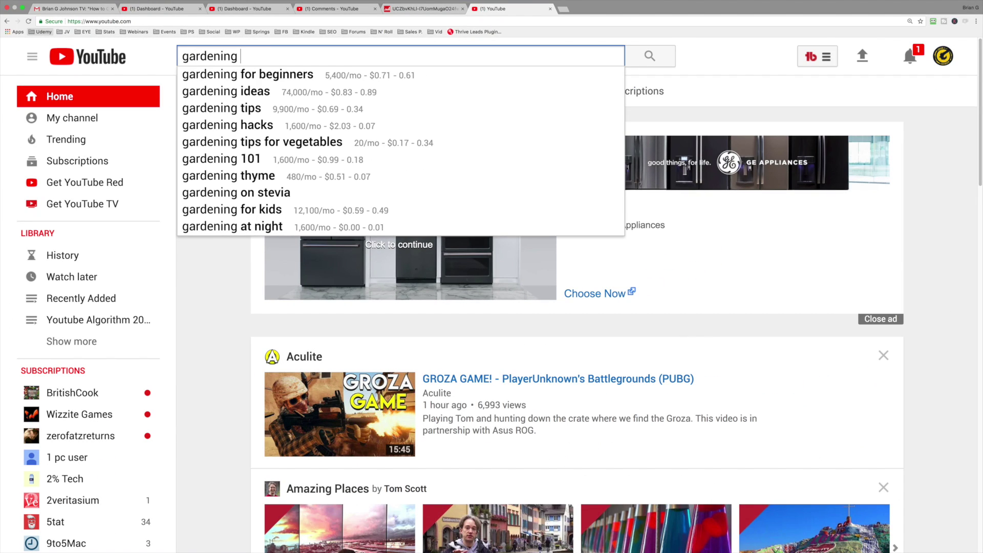
key("Down")
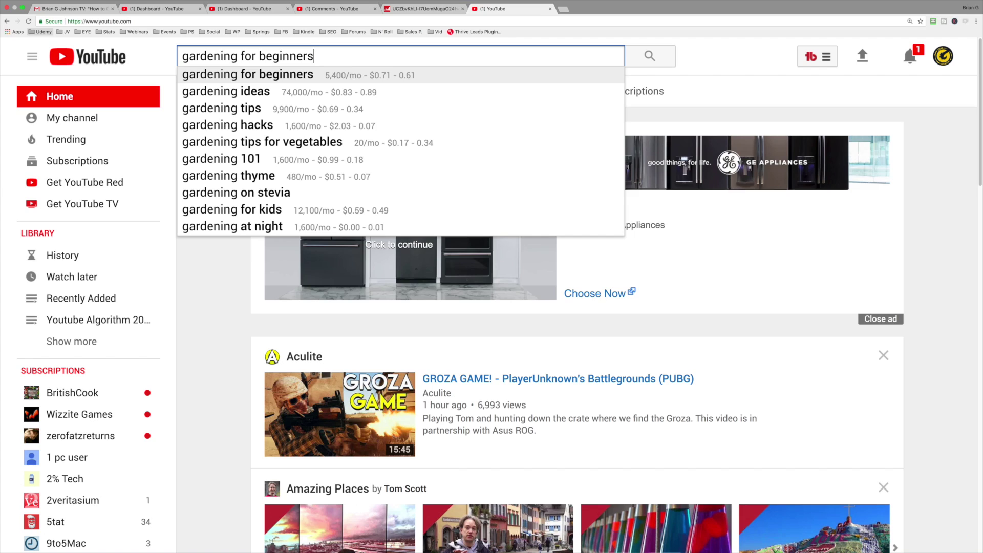
key("Down")
key("Down")
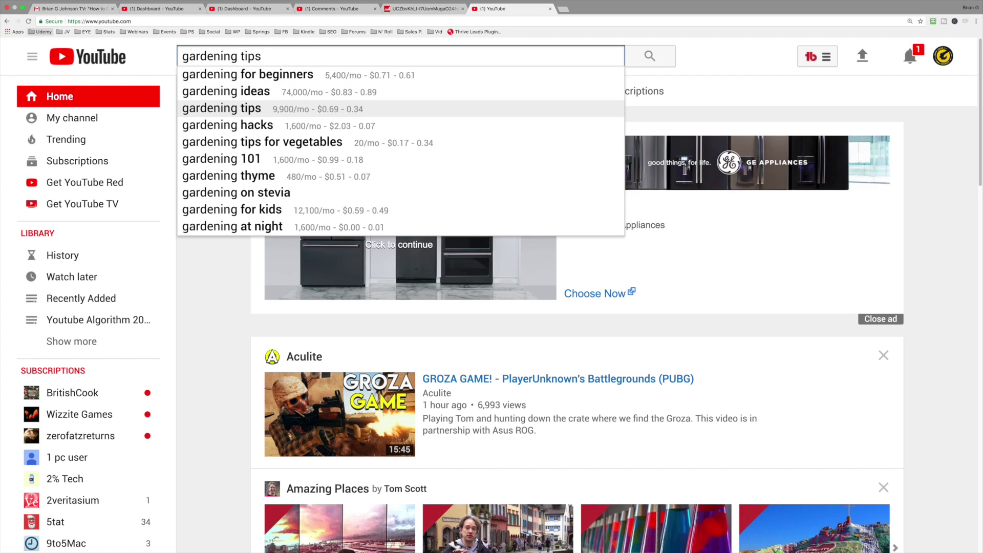
key("Down")
key("Down")
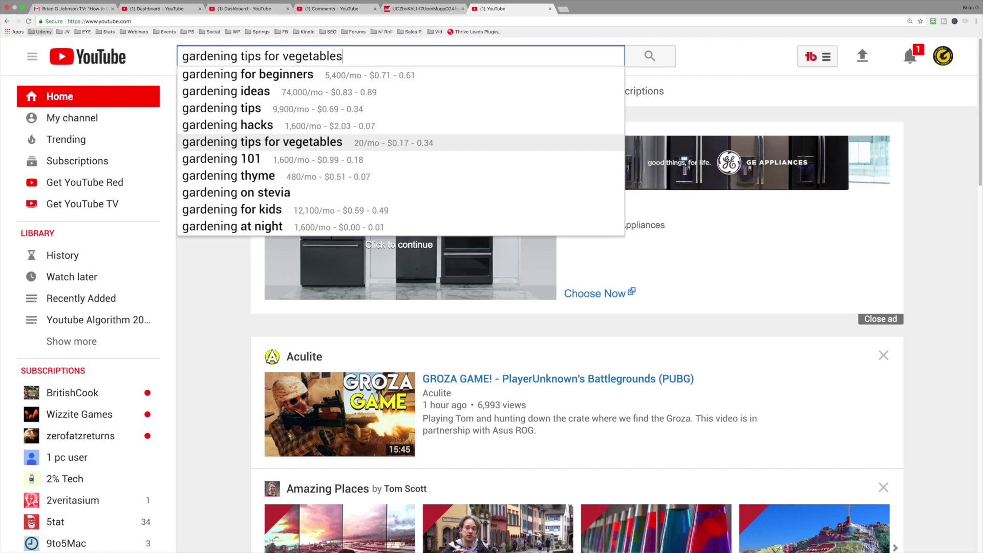
key("Down")
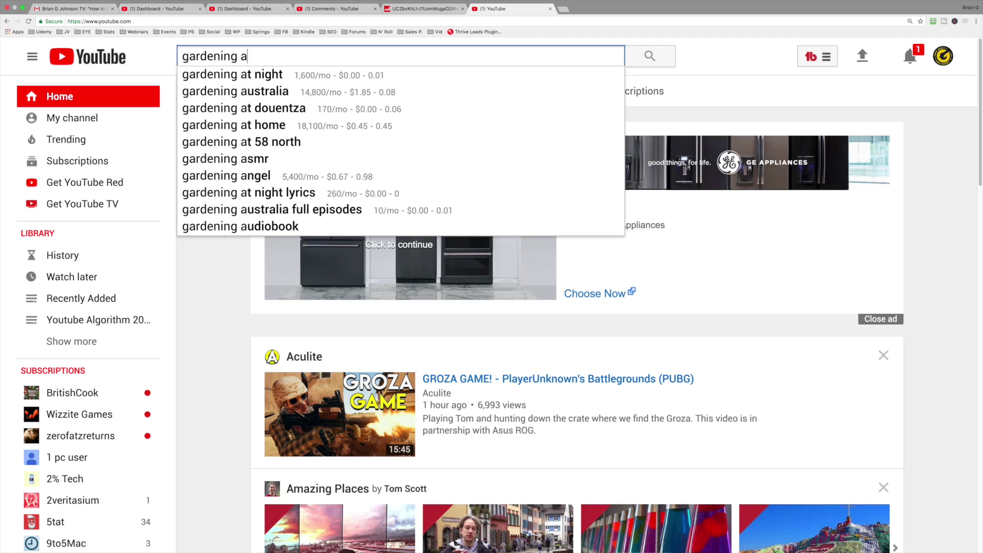
Compare suggestions for trailing letters b through e, then start the query 'how to garden a'
key("BackSpace")
type("b")
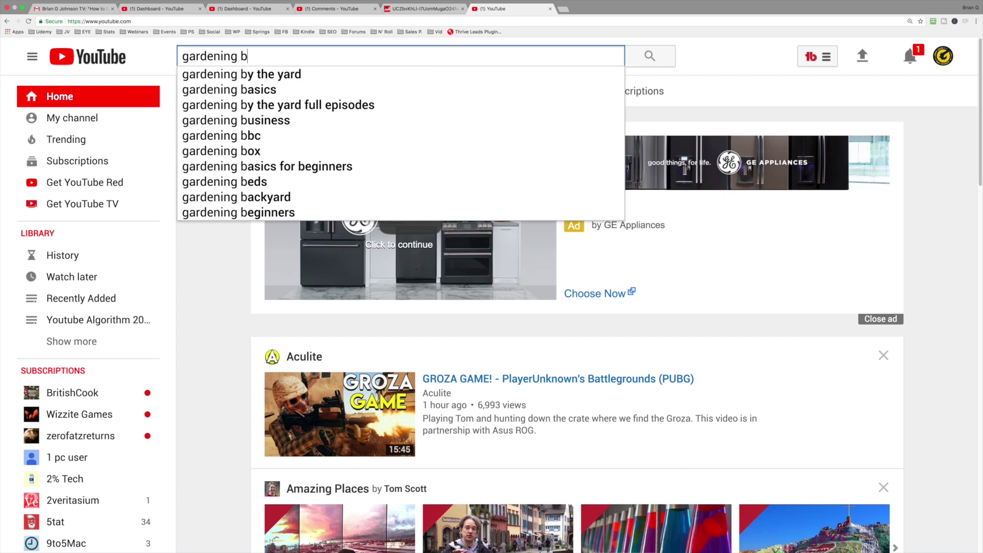
key("BackSpace")
type("c")
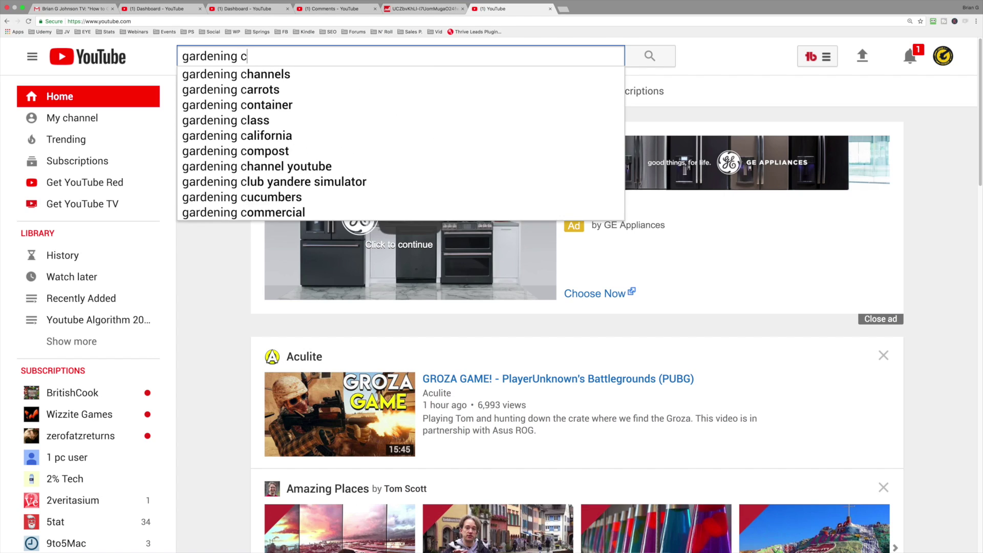
key("BackSpace")
type("d")
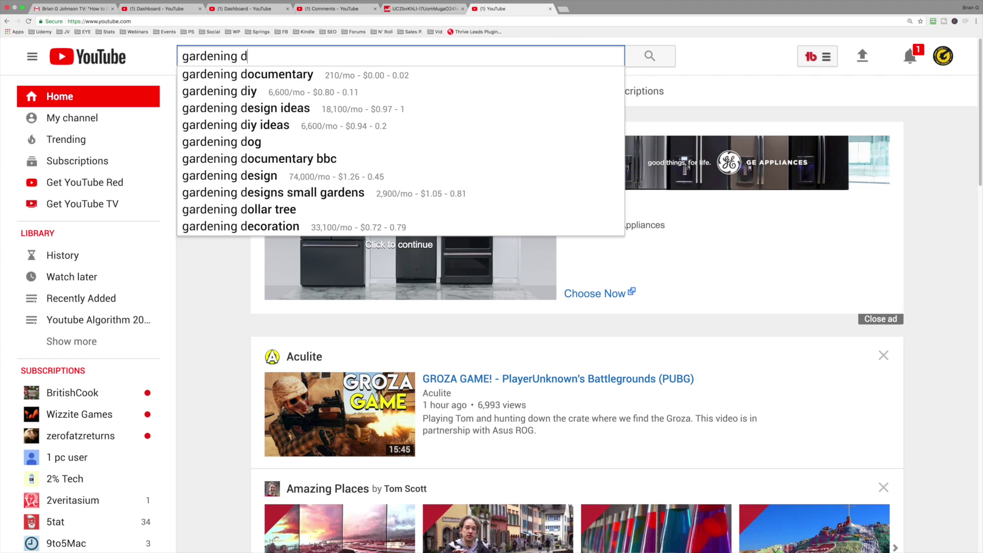
key("BackSpace")
type("e")
key("BackSpace")
key("BackSpace")
key("BackSpace")
key("BackSpace")
key("BackSpace")
key("BackSpace")
key("BackSpace")
key("BackSpace")
key("BackSpace")
key("BackSpace")
key("BackSpace")
type("how to garden")
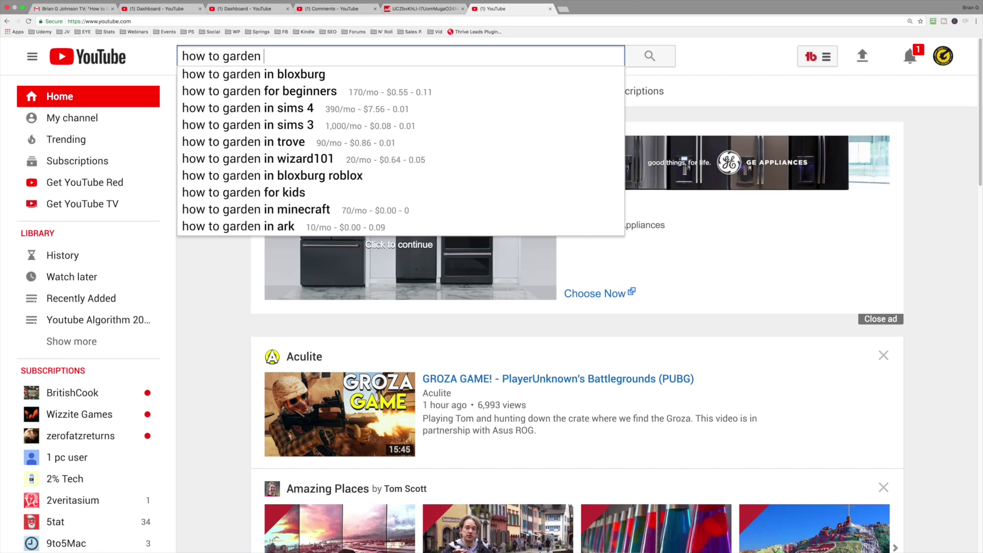
type(" a")
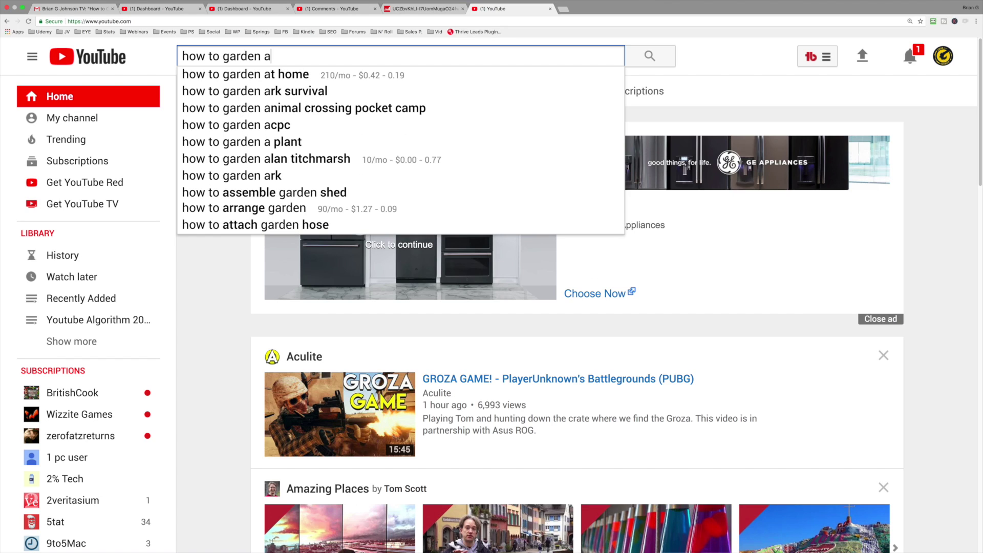
Swap the letter after 'how to garden' through b–g, ending on 'how to garden g'
key("BackSpace")
type("b")
key("BackSpace")
type("c")
key("BackSpace")
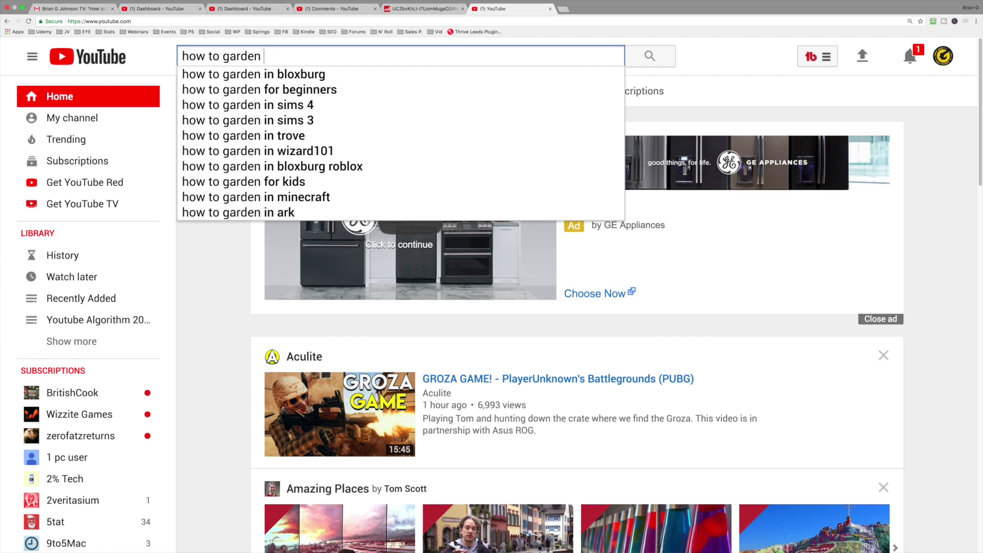
type("d")
key("BackSpace")
type("e")
key("BackSpace")
type("f")
key("BackSpace")
type("g")
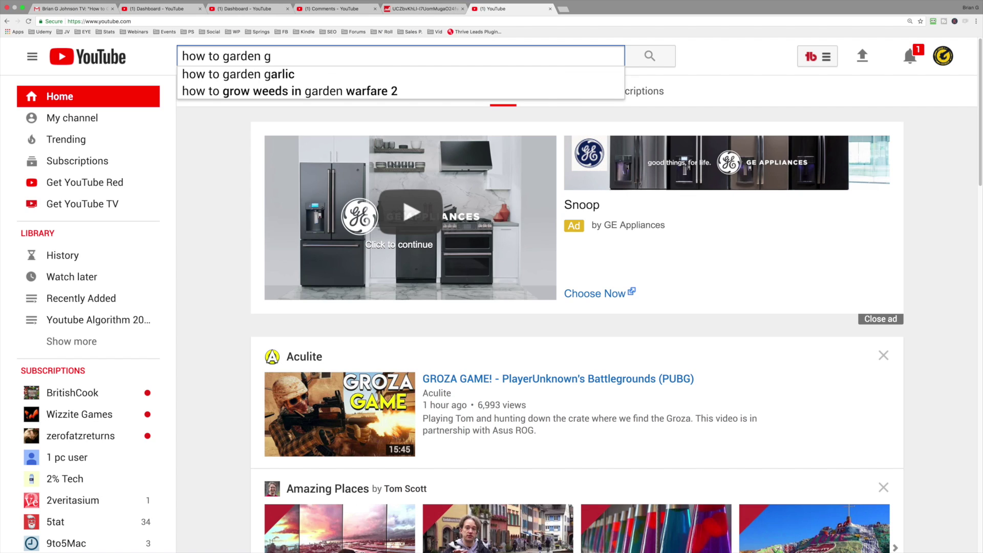